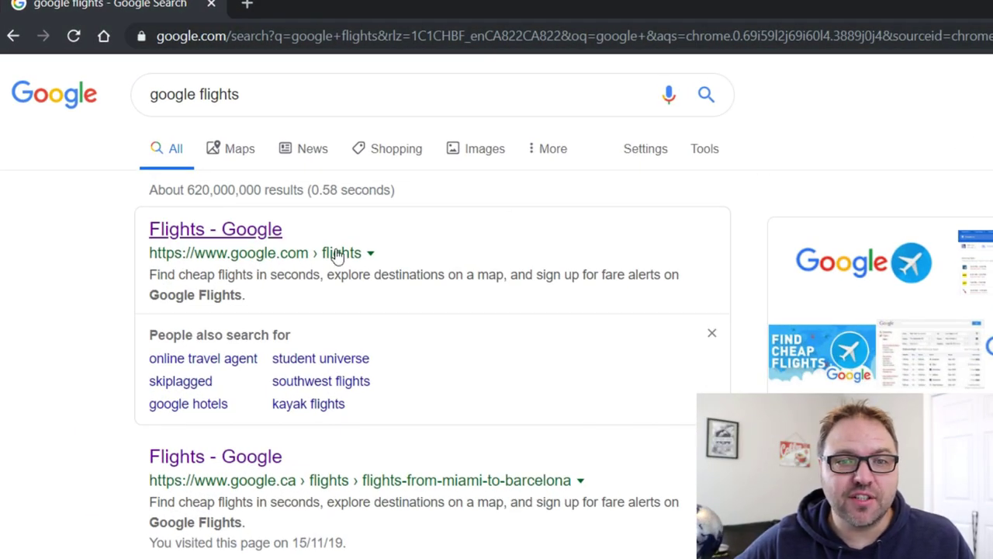
Step: Open the 'Flights - Google' result to reach Google Flights
click(215, 232)
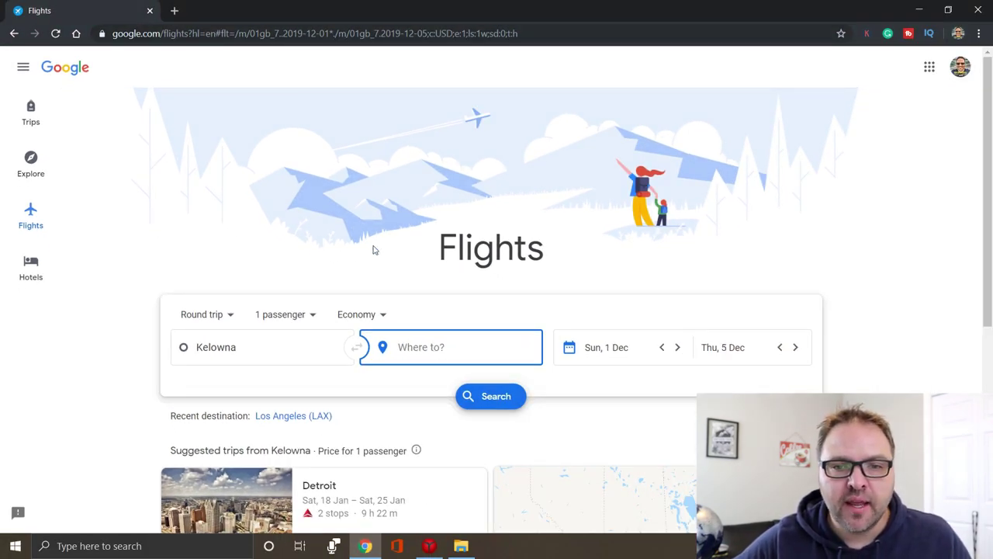
Step: Set the route to fly from Seattle to Miami instead of Kelowna
scroll(396, 215, down, 1)
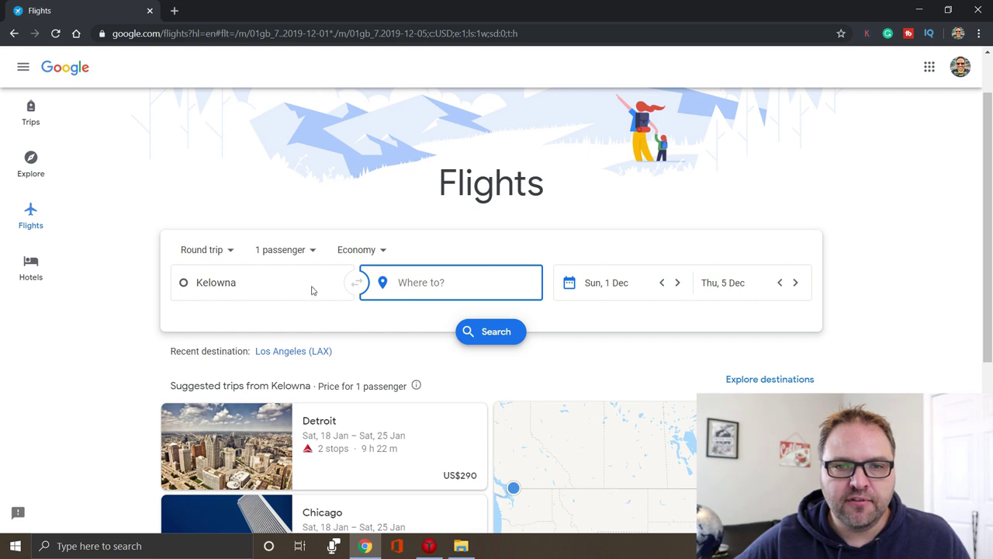
click(272, 286)
text(sea)
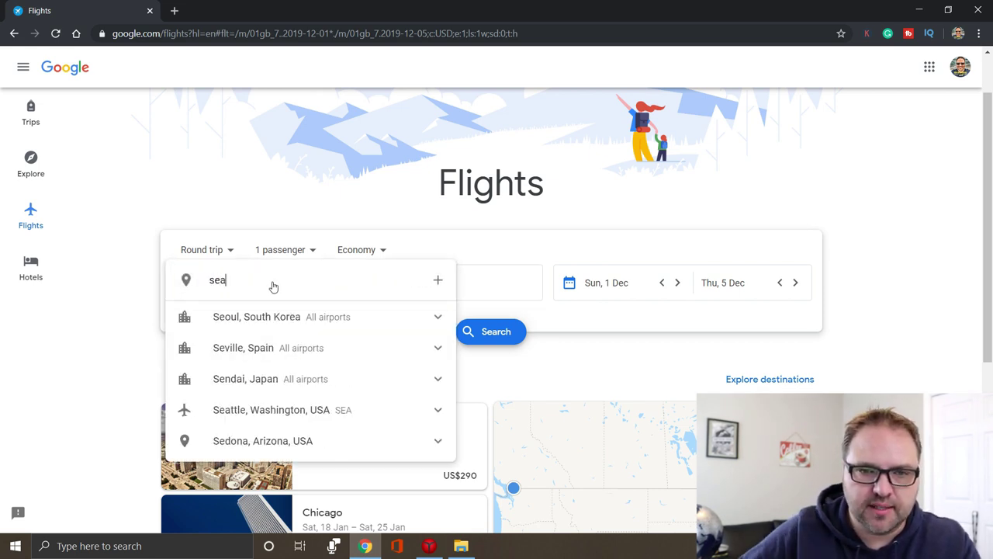
click(272, 316)
click(428, 284)
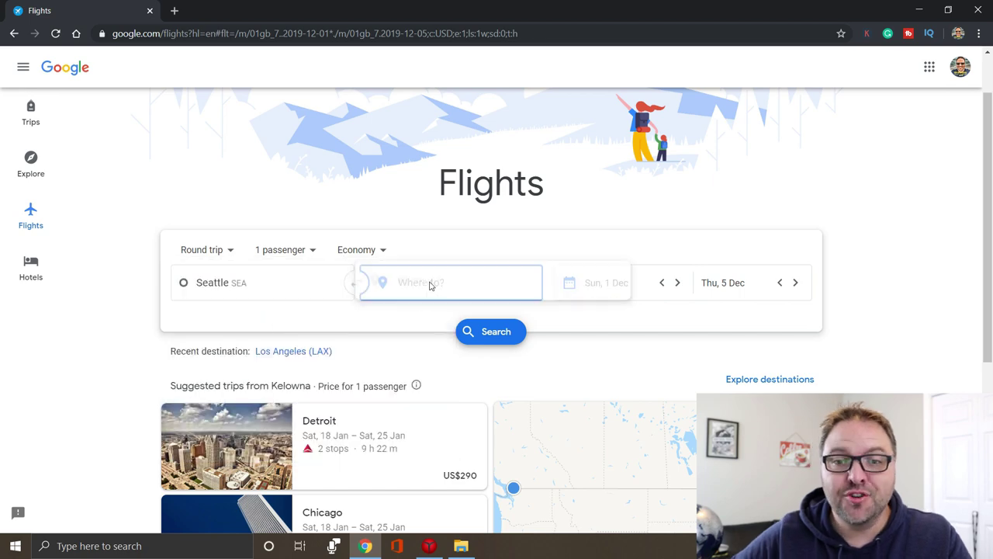
text(mia)
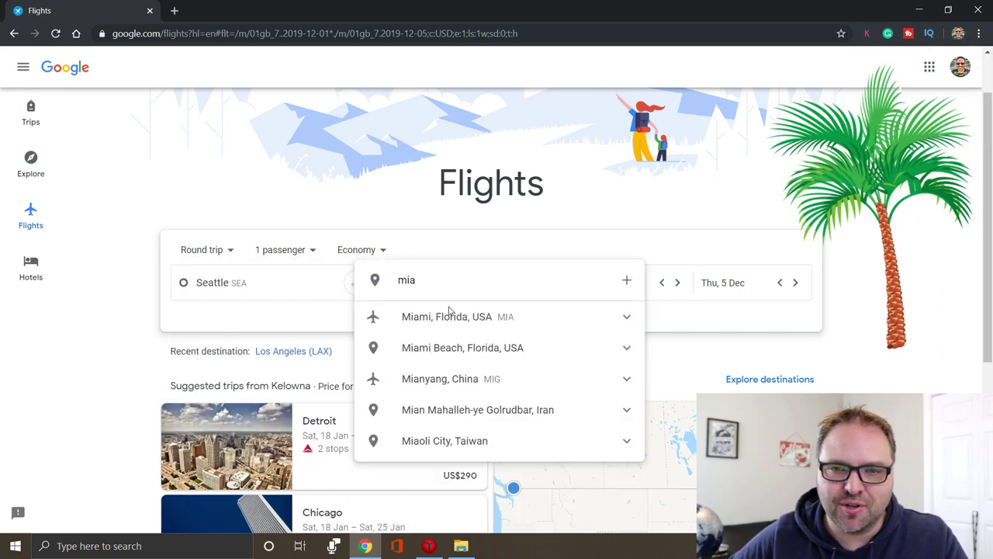
click(466, 320)
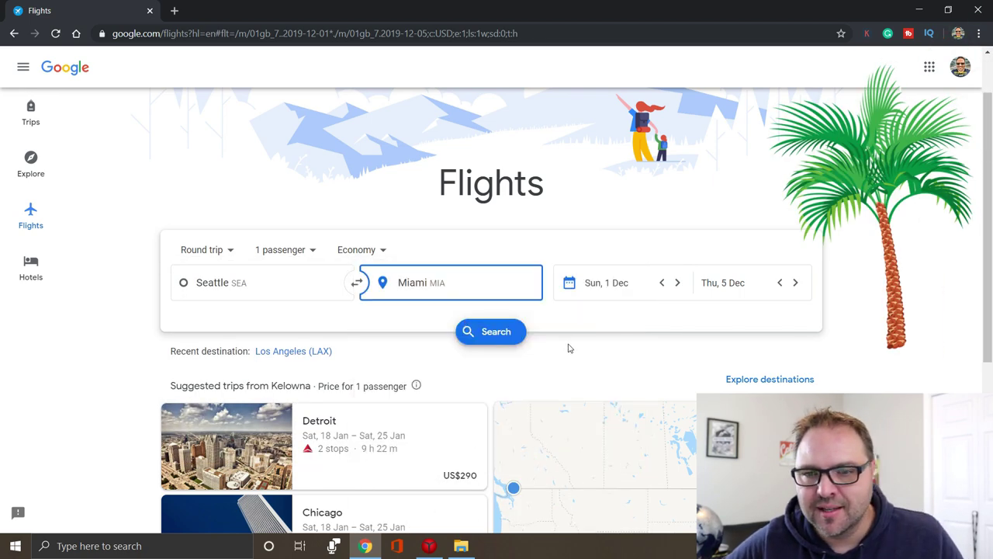
Step: Pick Wed 8 Jan departure and Sat 18 Jan return to load round-trip results
click(630, 293)
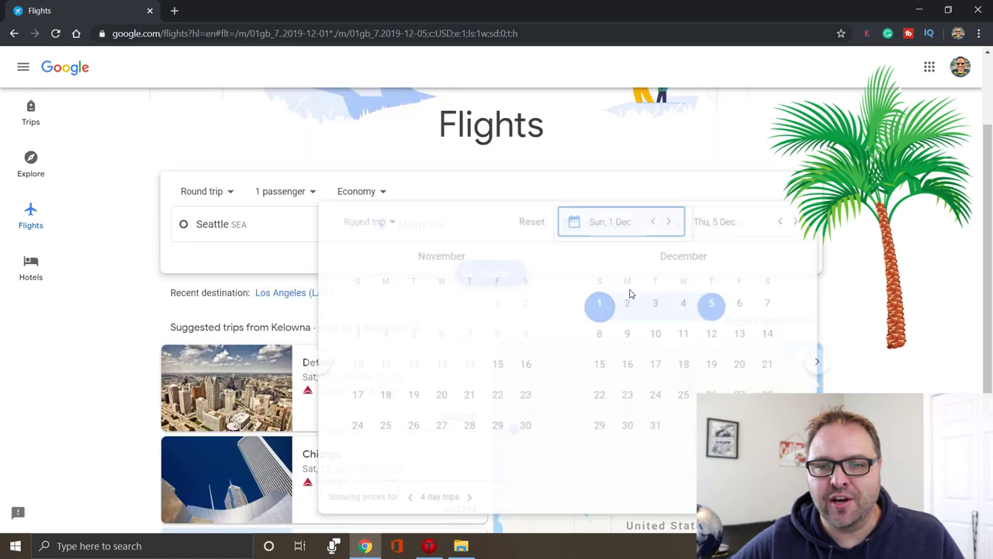
click(819, 366)
click(683, 338)
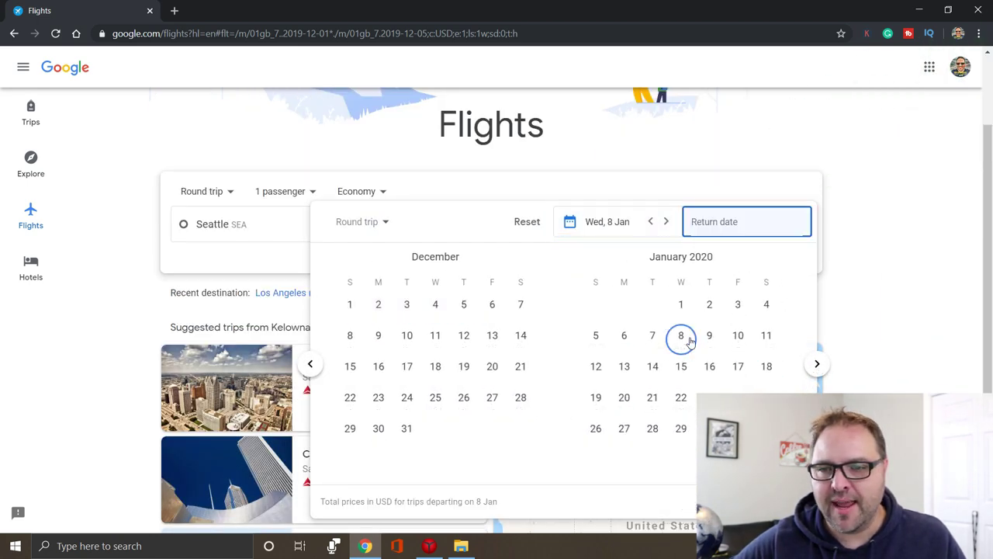
click(767, 368)
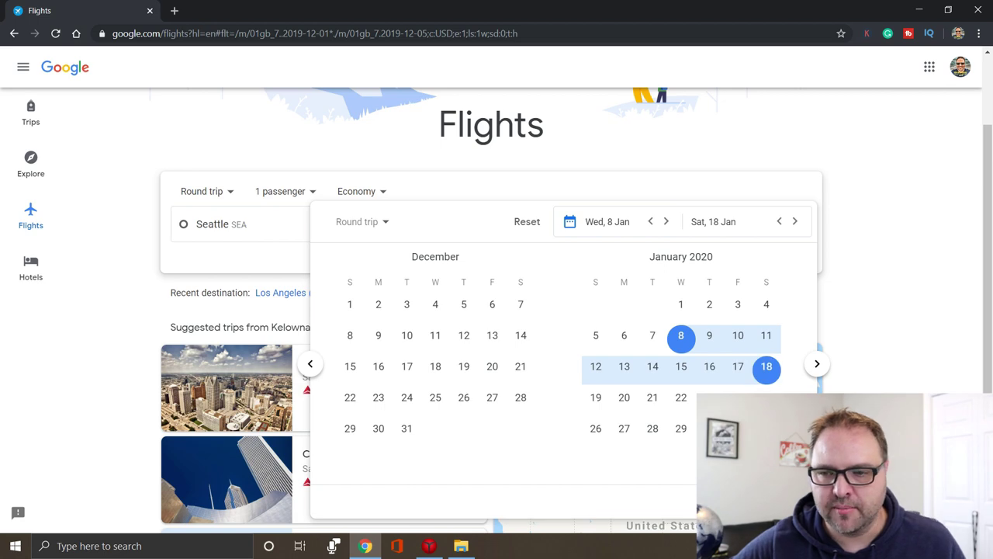
click(784, 501)
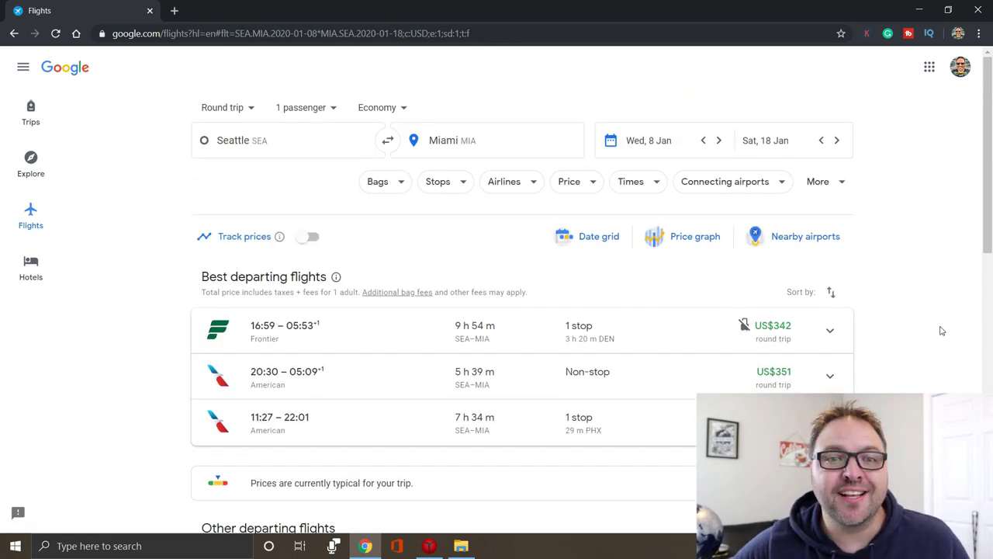
Step: Expand the 'Prices are currently typical' card: US$342 against a usual US$265–415 range
scroll(944, 289, down, 1)
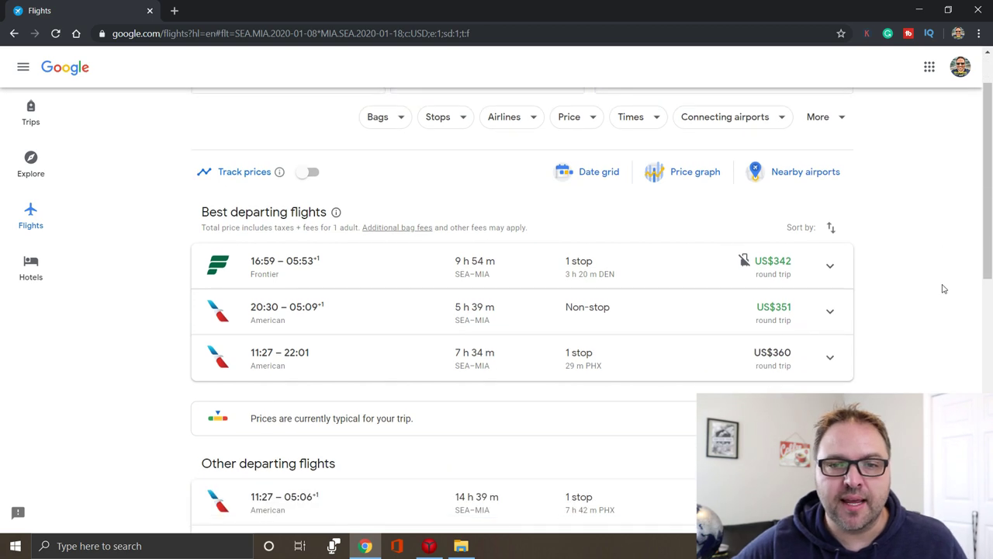
scroll(944, 289, down, 1)
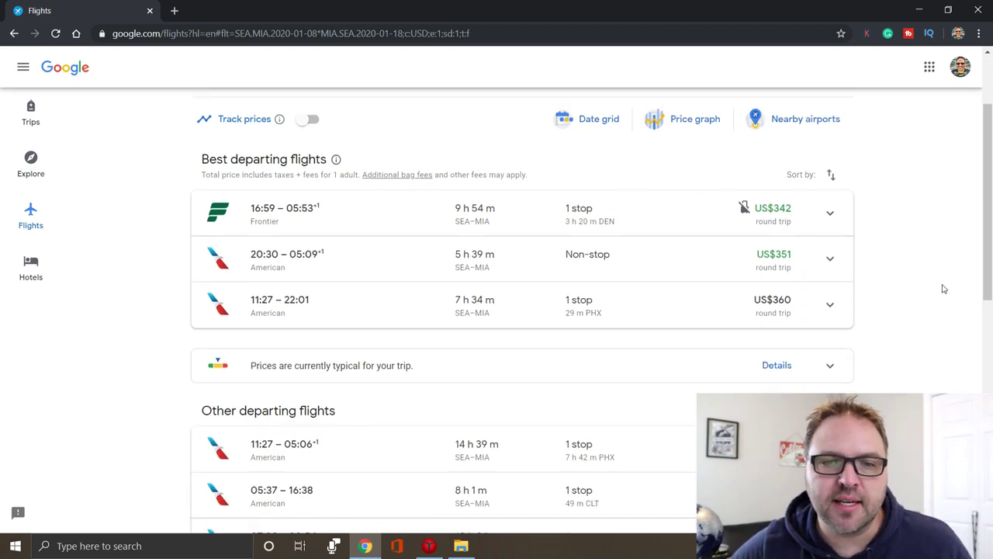
scroll(943, 289, down, 1)
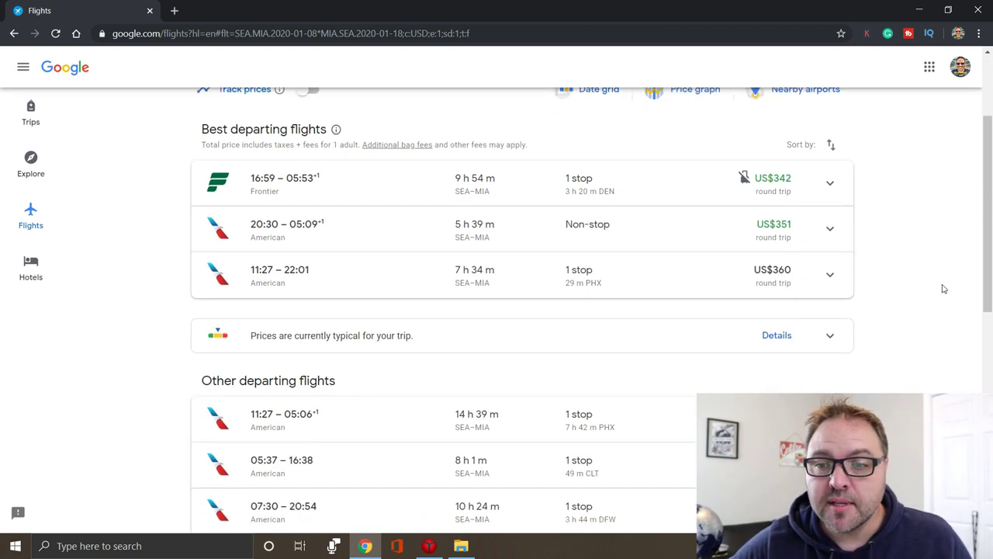
scroll(944, 289, down, 1)
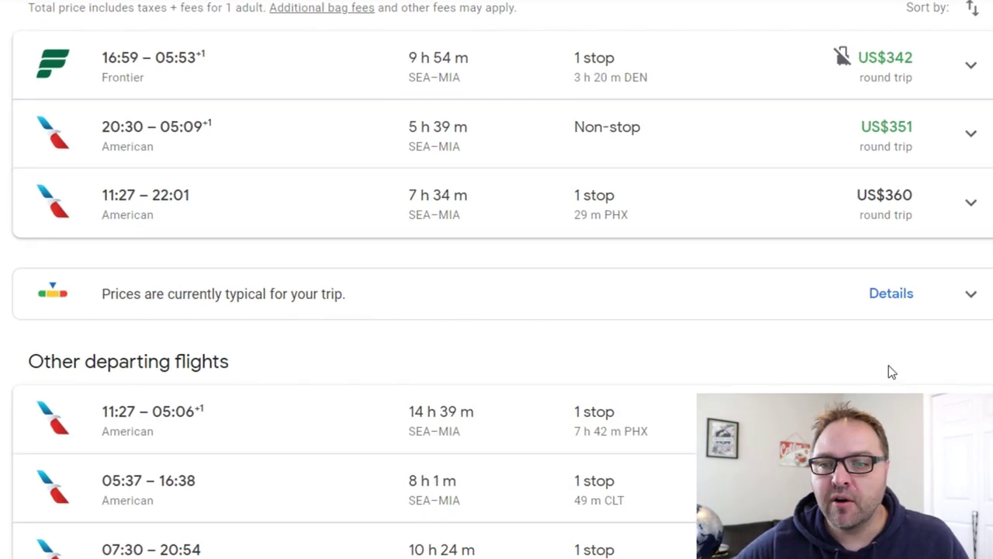
scroll(891, 372, down, 1)
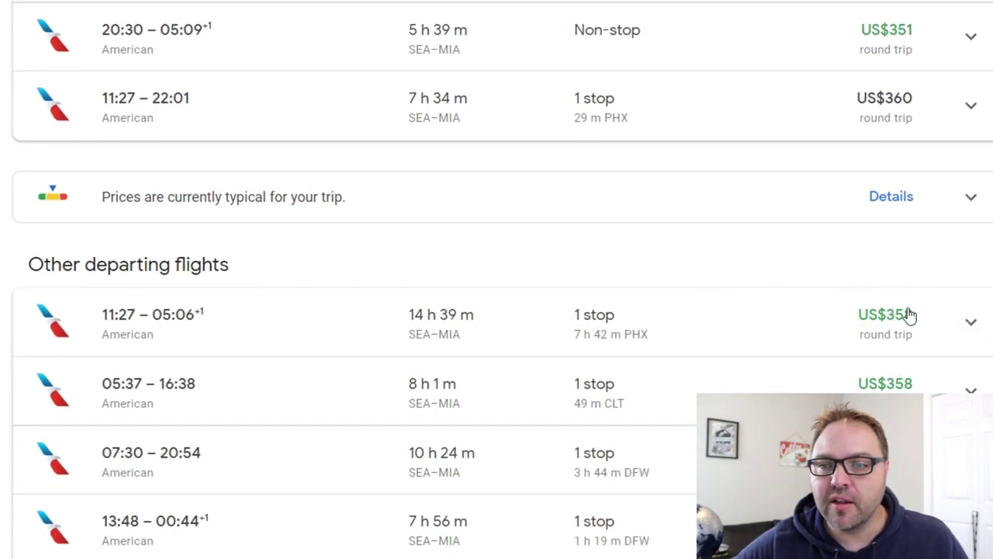
click(893, 205)
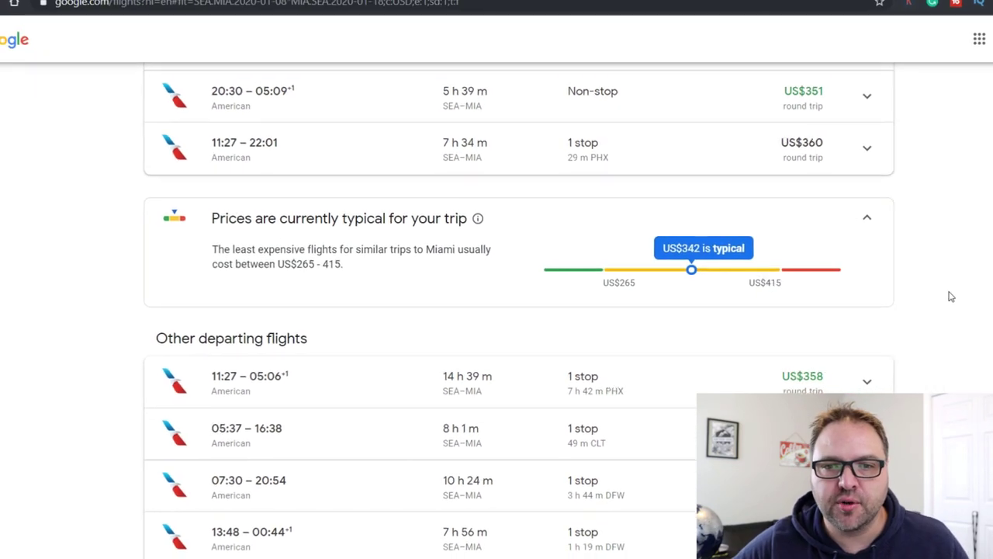
scroll(947, 237, up, 1)
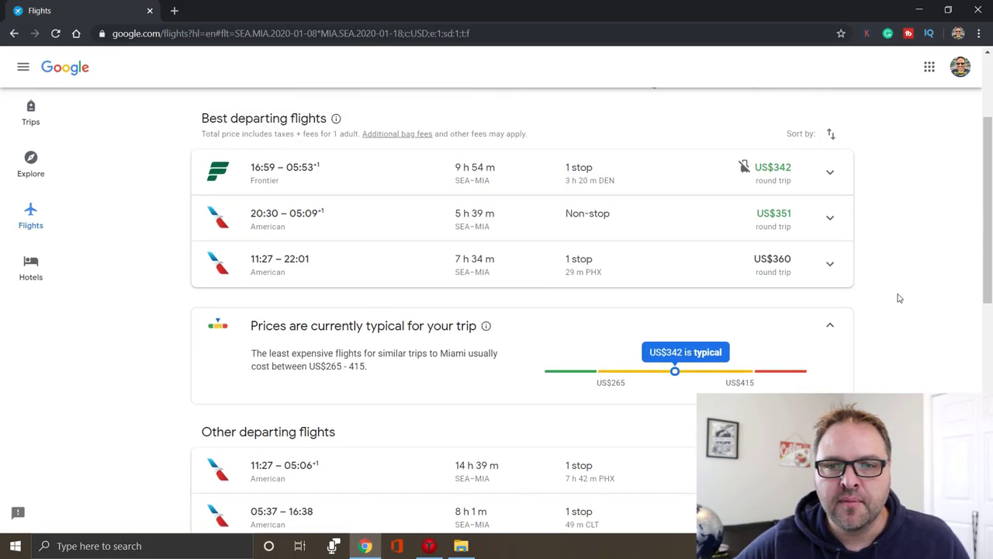
scroll(900, 298, up, 3)
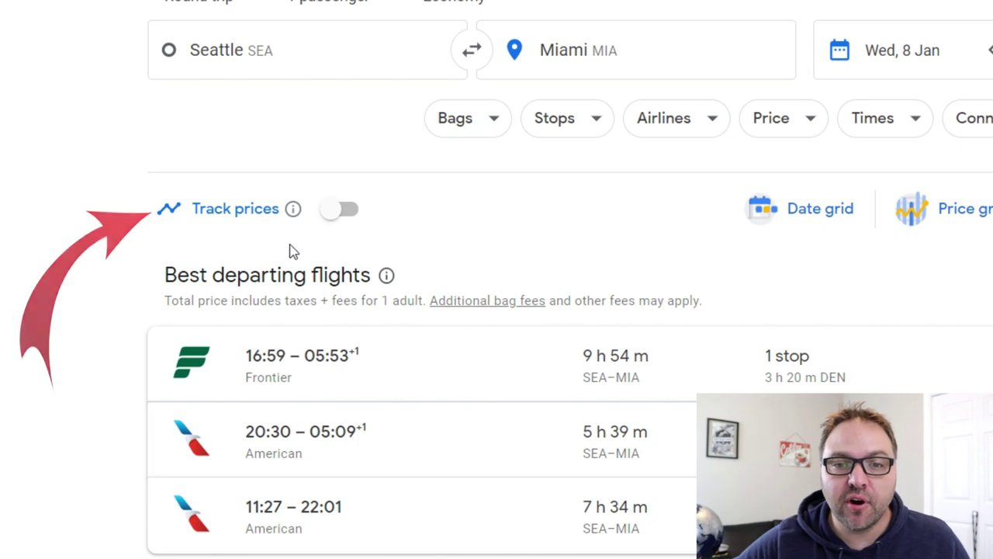
Step: Switch on Track prices for the Seattle–Miami 8–18 Jan round trip
mouse_move(298, 217)
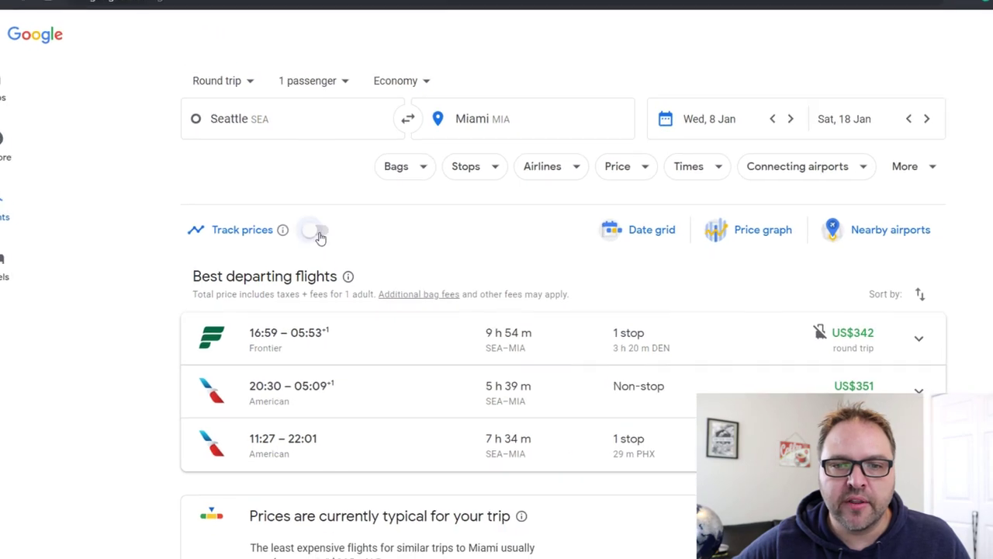
click(317, 233)
scroll(427, 278, down, 1)
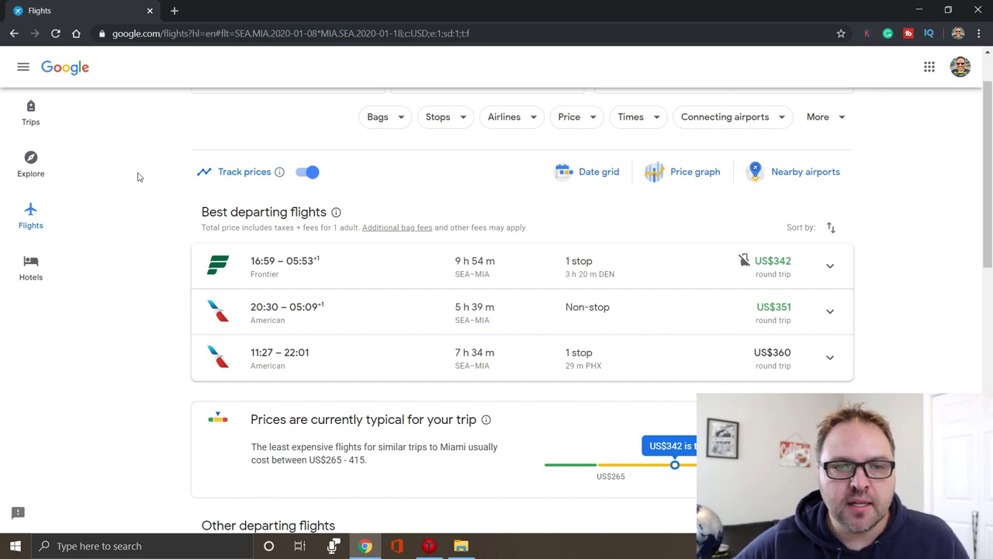
Step: Change the route to Portland as origin and Los Angeles LAX as destination
click(35, 216)
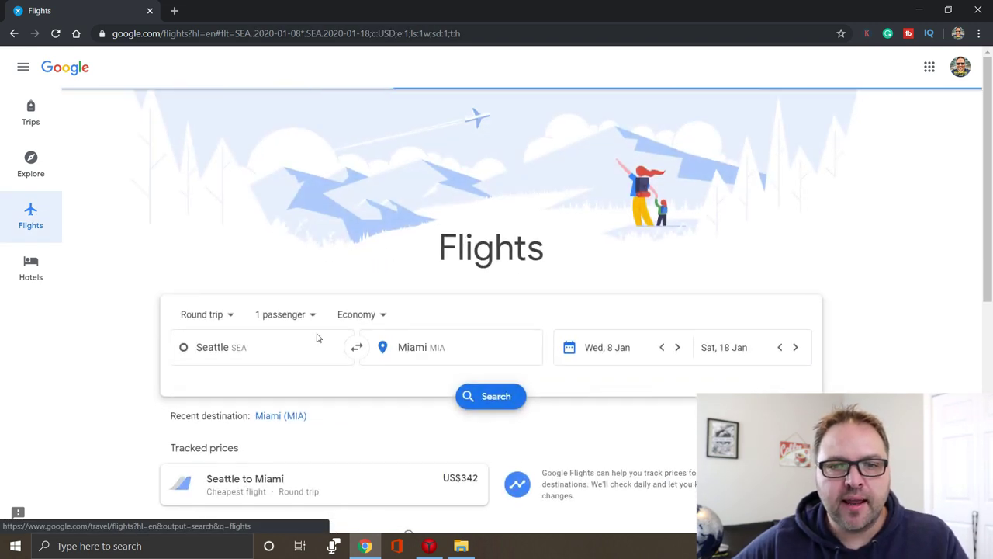
click(274, 350)
text(port)
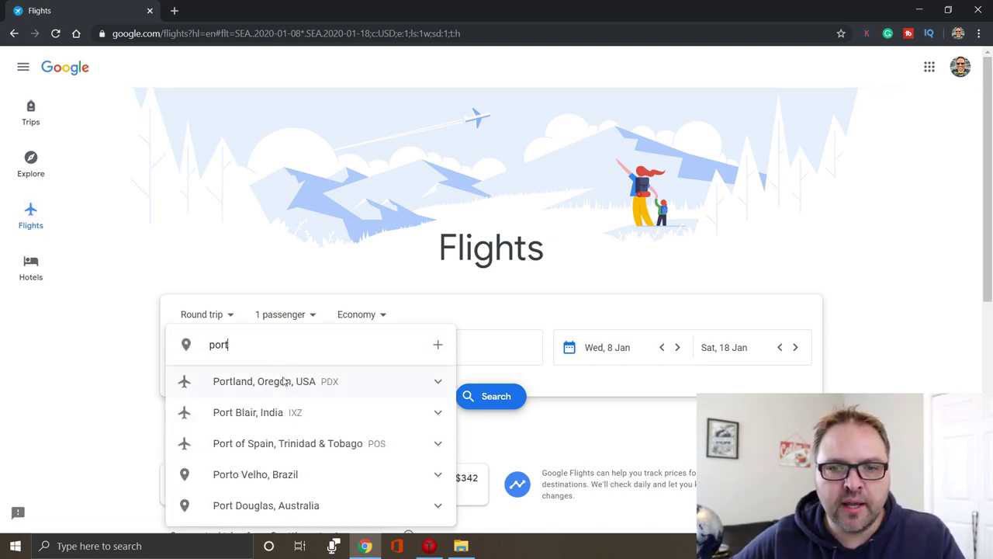
click(284, 381)
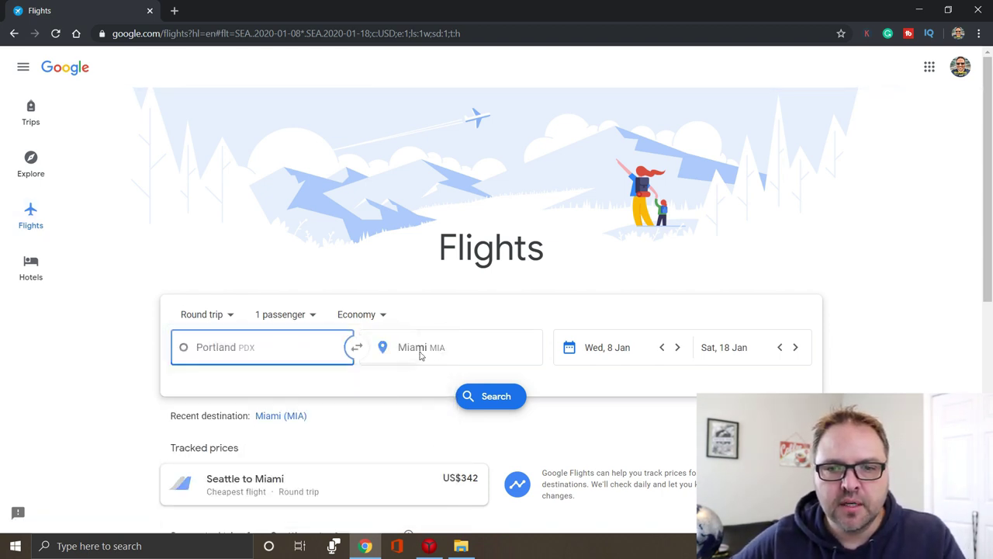
click(466, 353)
text(lax)
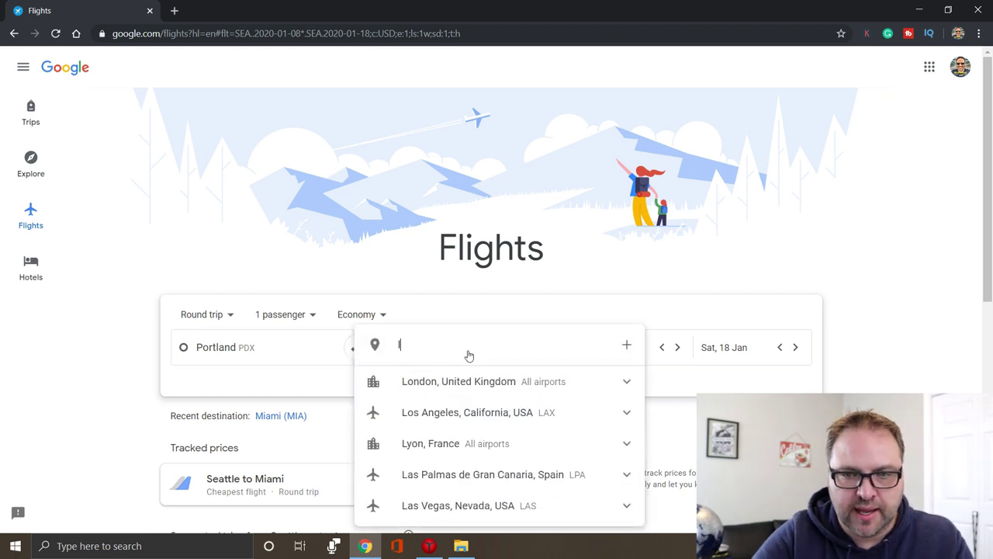
click(479, 380)
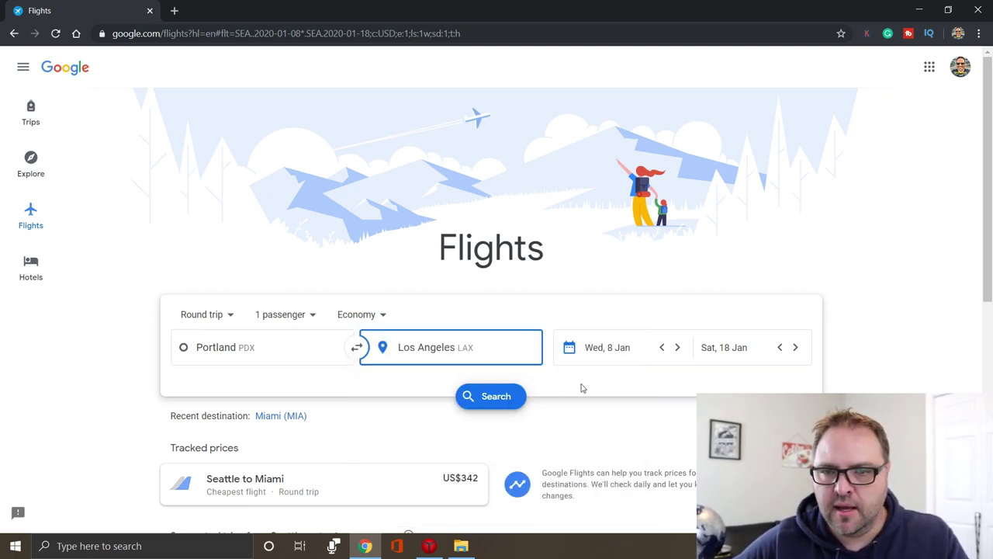
Step: Search 10–17 Dec dates and switch on Track prices for that search
click(644, 354)
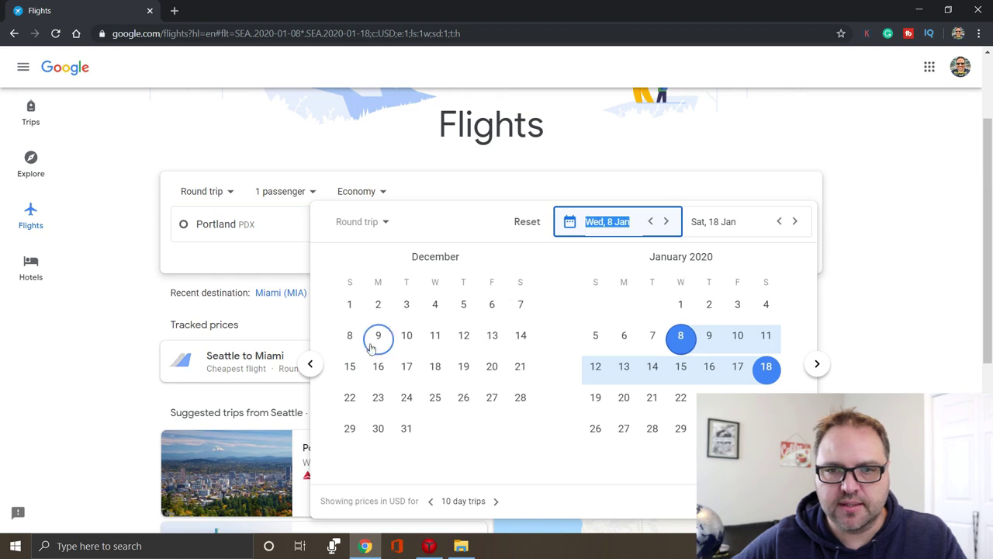
click(407, 339)
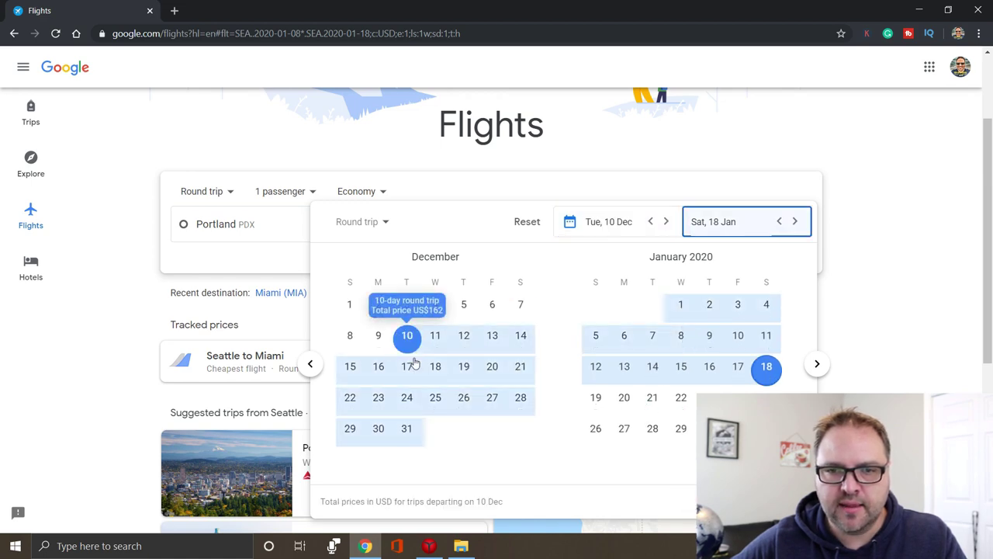
click(407, 367)
click(783, 501)
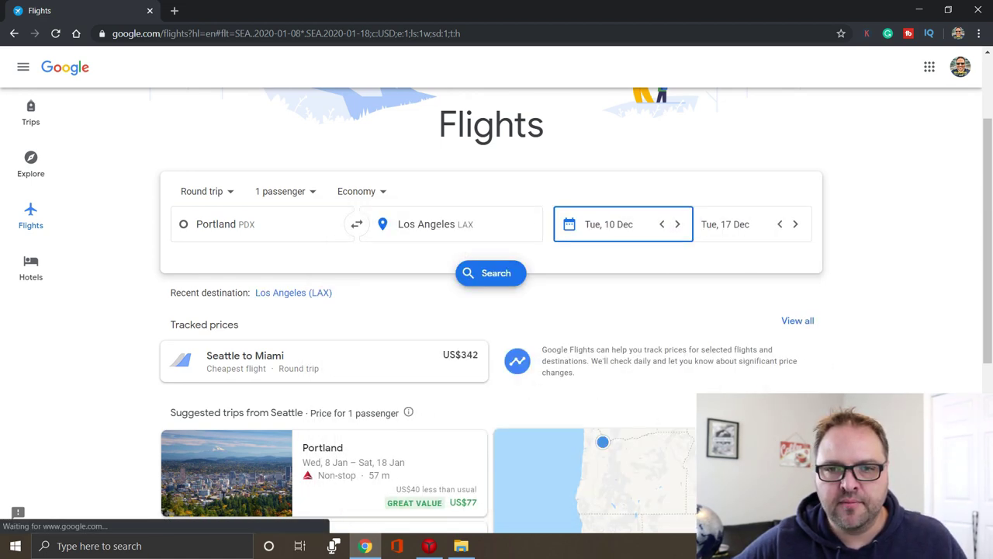
click(495, 272)
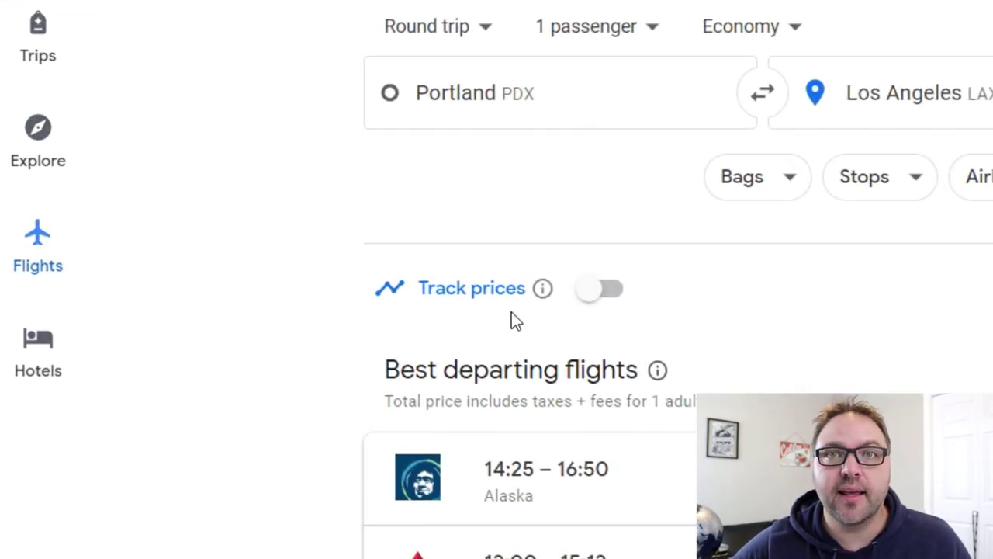
click(607, 294)
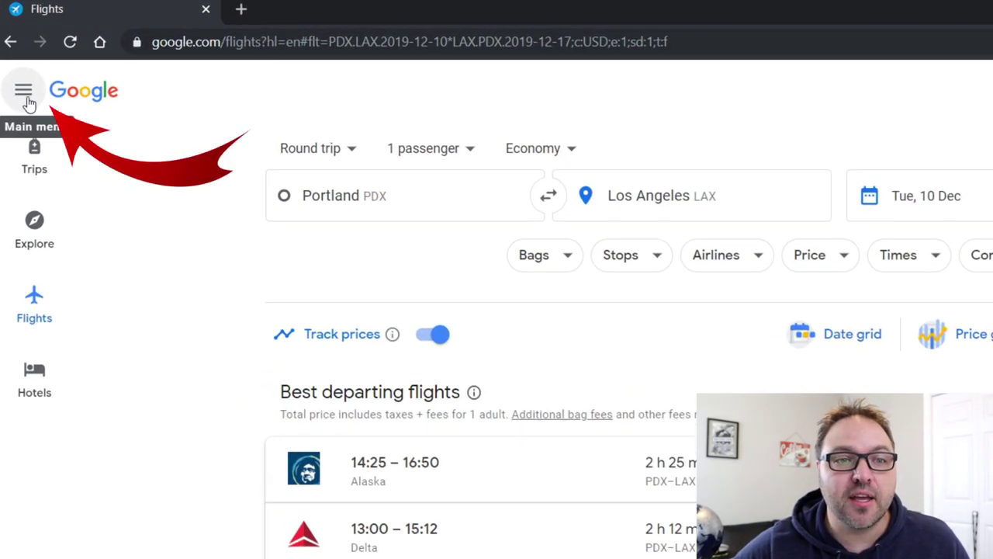
Step: Open Tracked flight prices from the main menu and browse the Portland–LAX and Seattle–Miami cards
click(27, 99)
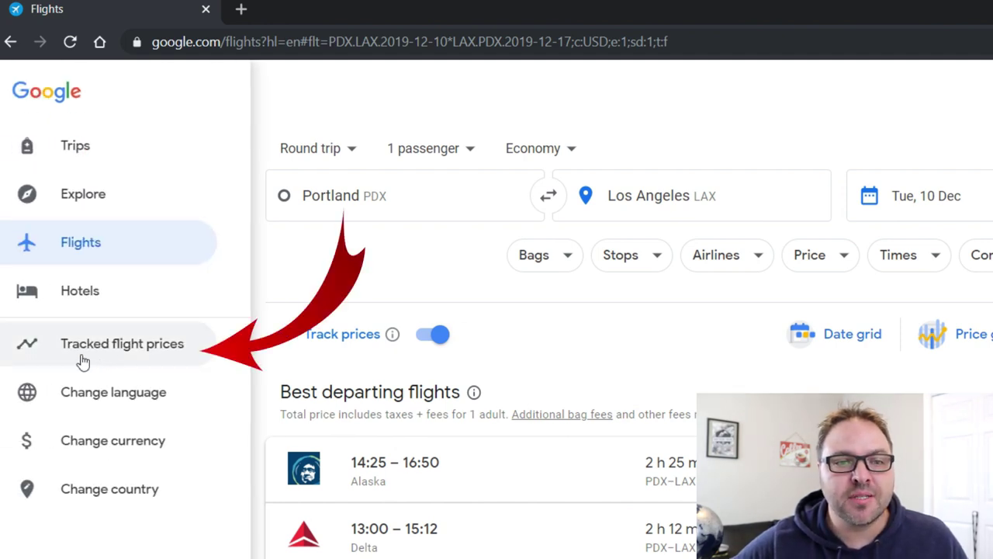
click(129, 356)
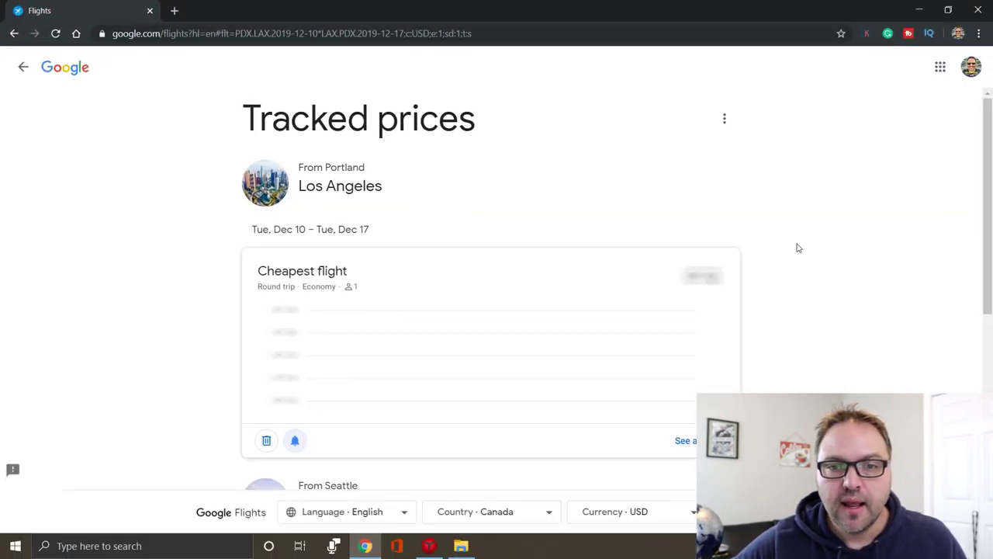
scroll(824, 241, down, 1)
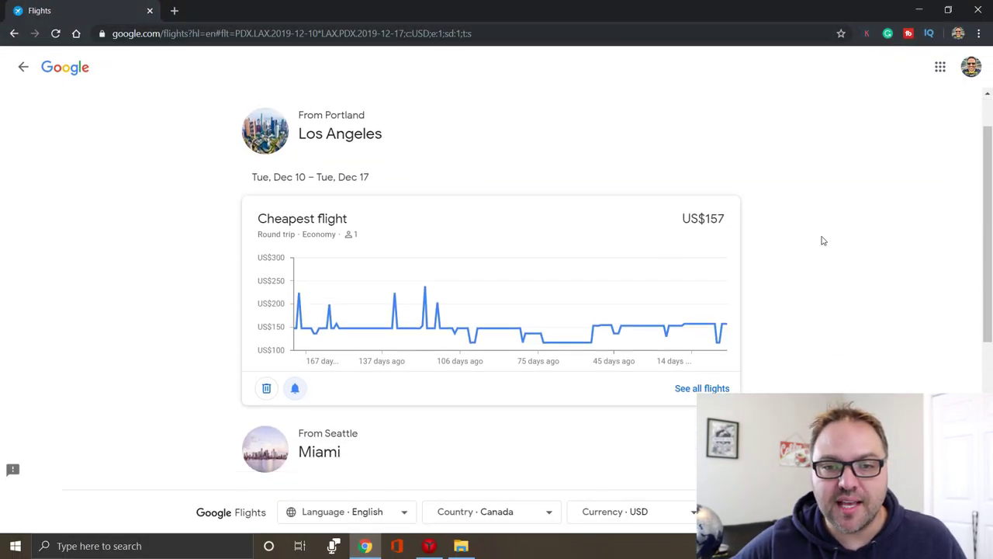
scroll(823, 242, down, 4)
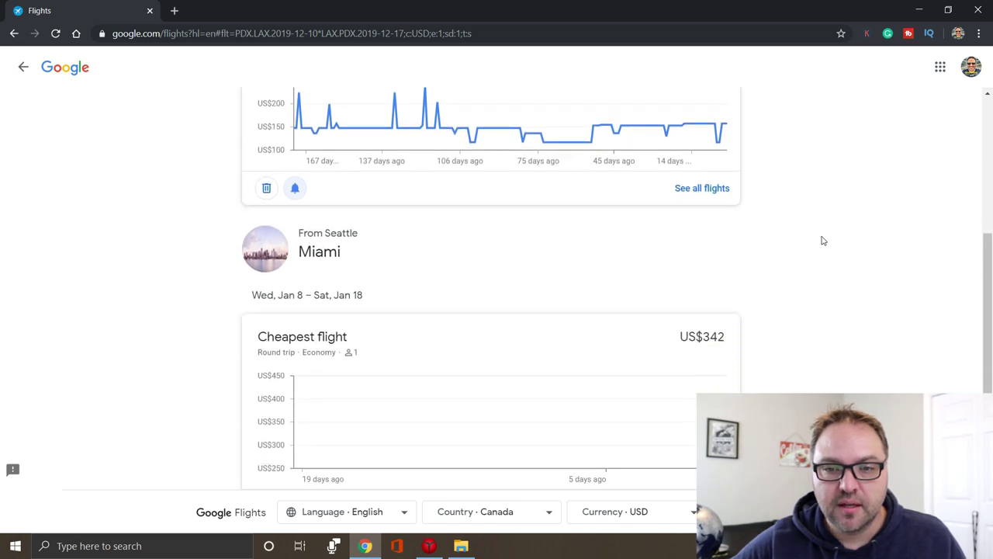
scroll(823, 242, up, 2)
scroll(772, 203, up, 1)
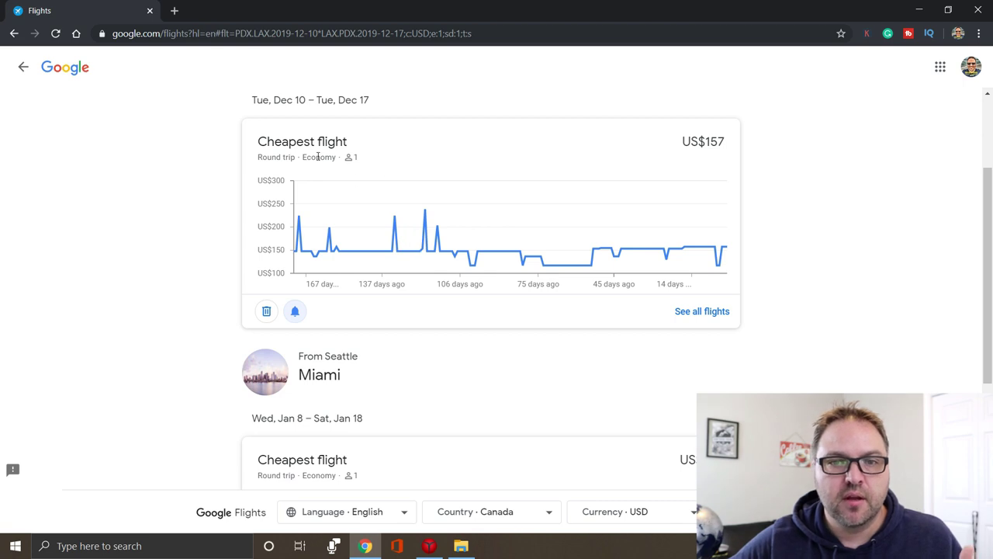
scroll(318, 157, up, 2)
scroll(369, 233, down, 1)
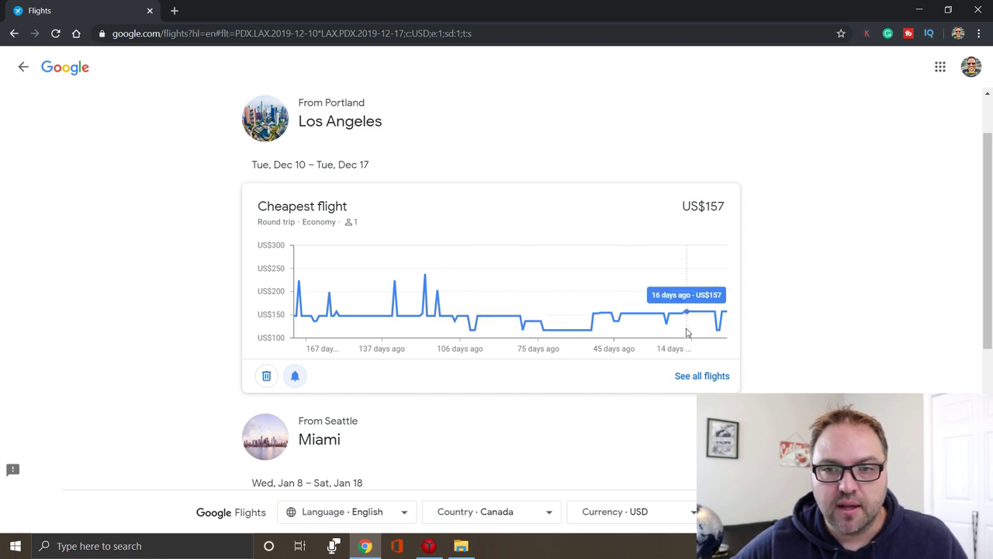
scroll(817, 284, down, 1)
scroll(817, 284, down, 2)
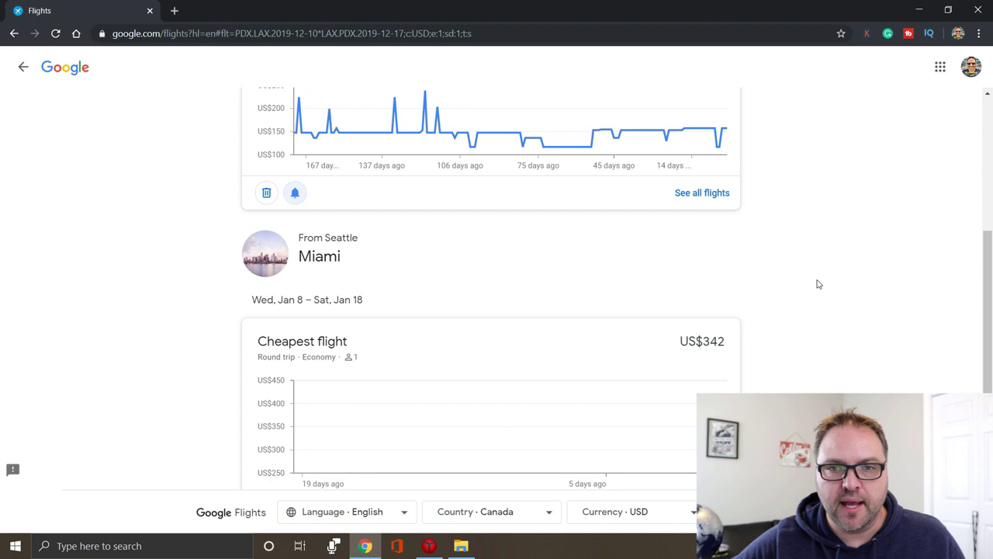
scroll(817, 284, up, 2)
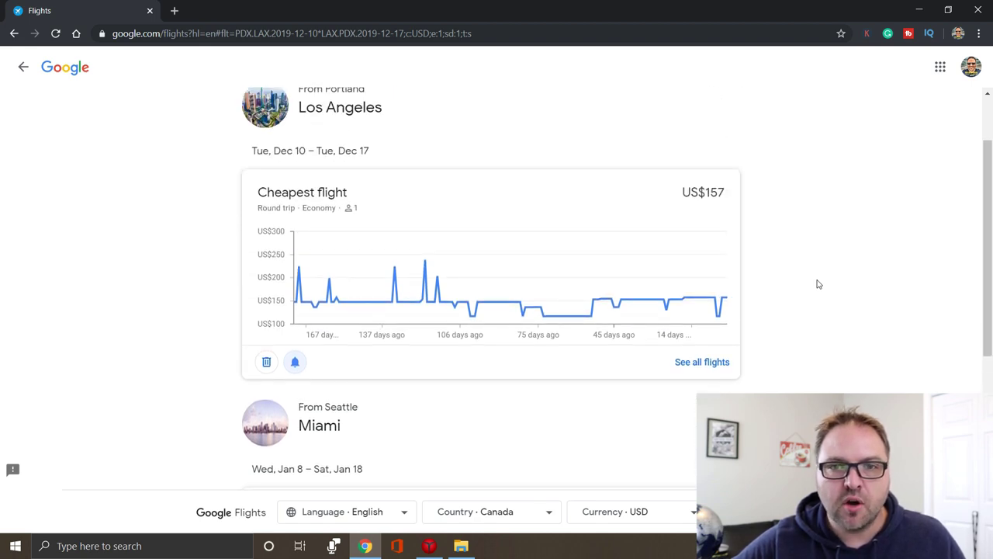
scroll(807, 287, up, 1)
mouse_move(636, 261)
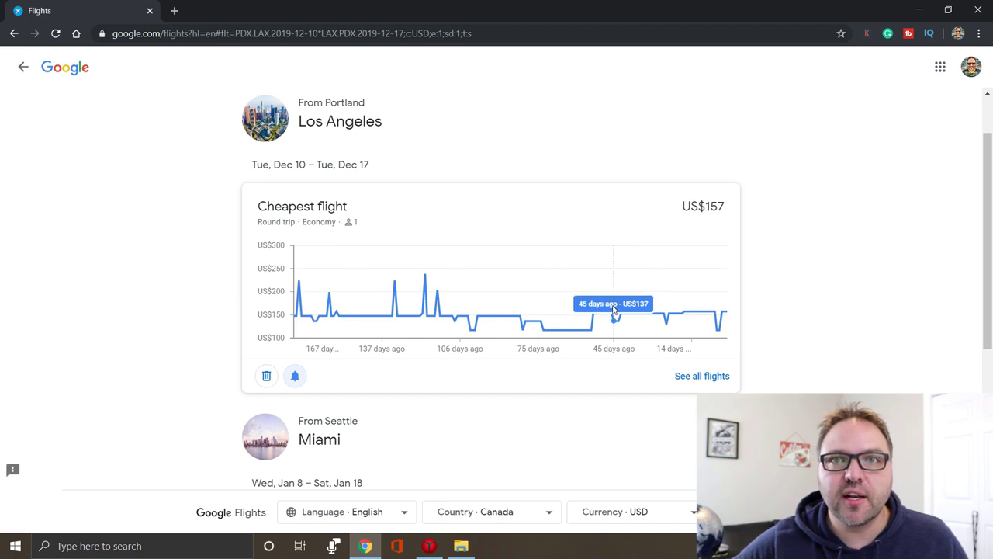
click(295, 377)
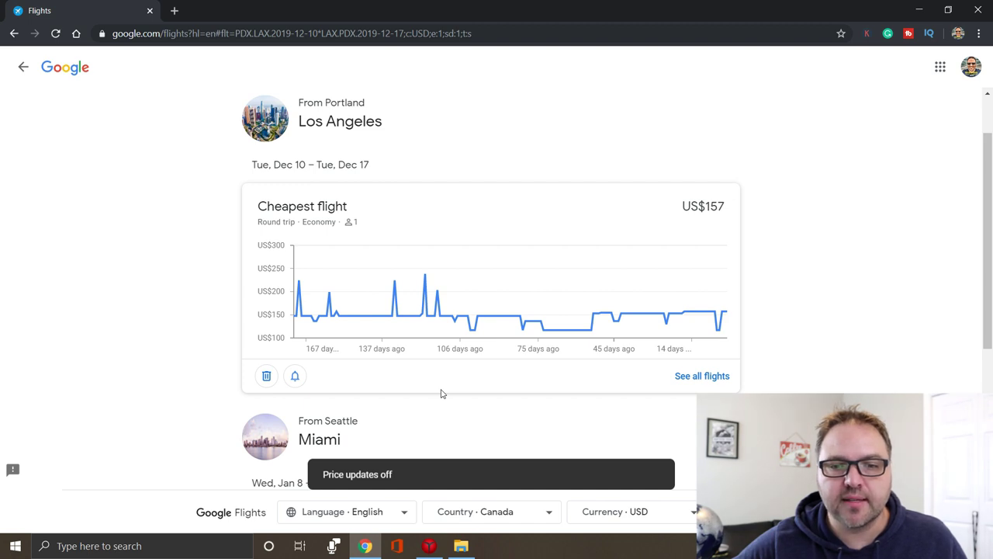
click(296, 377)
scroll(463, 324, down, 3)
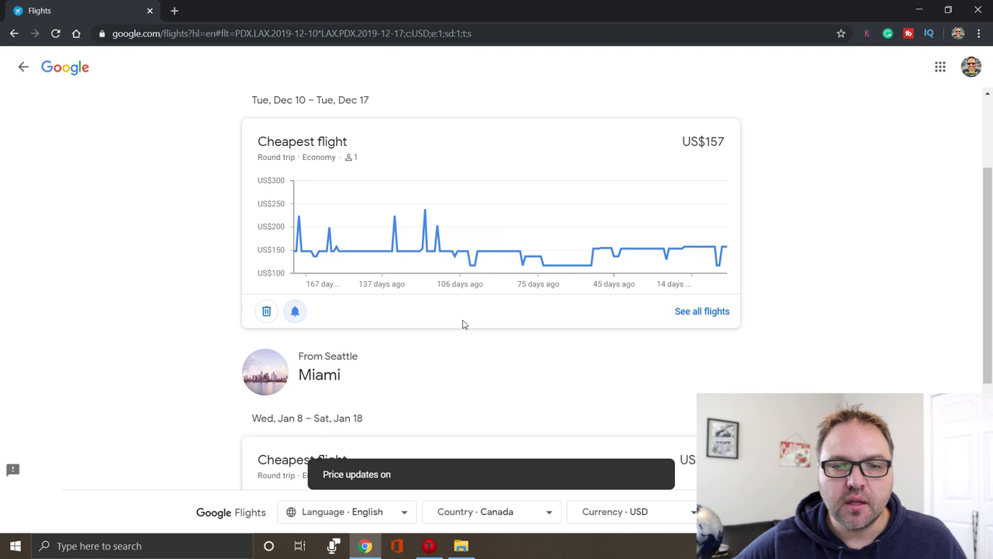
scroll(387, 275, up, 1)
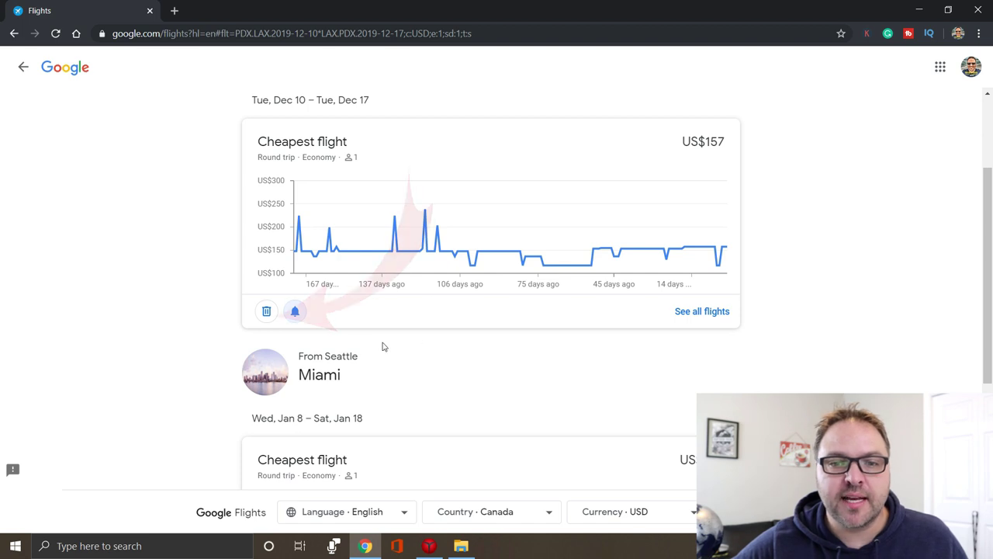
click(265, 312)
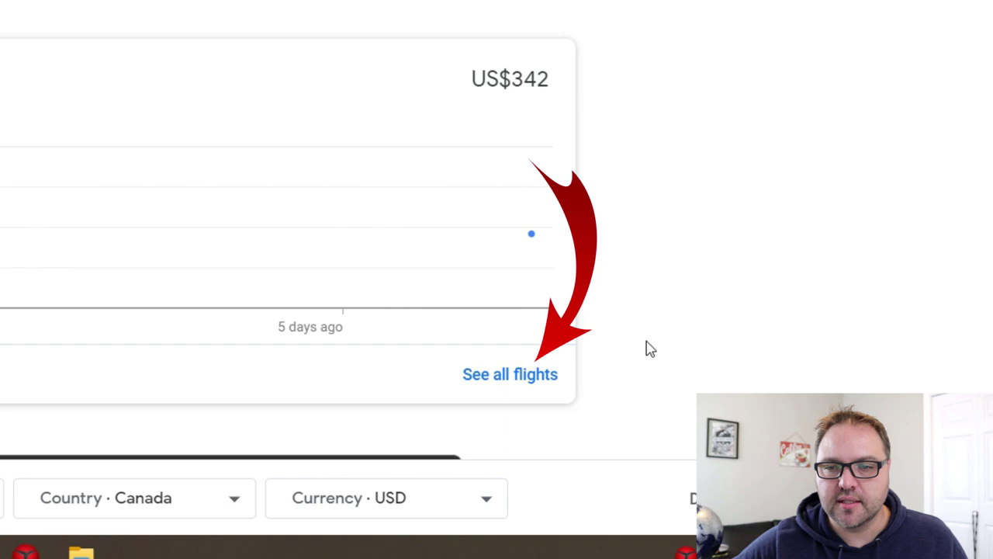
Step: Show all flights for the tracked Seattle–Miami 8–18 Jan trip, cheapest US$342
click(528, 379)
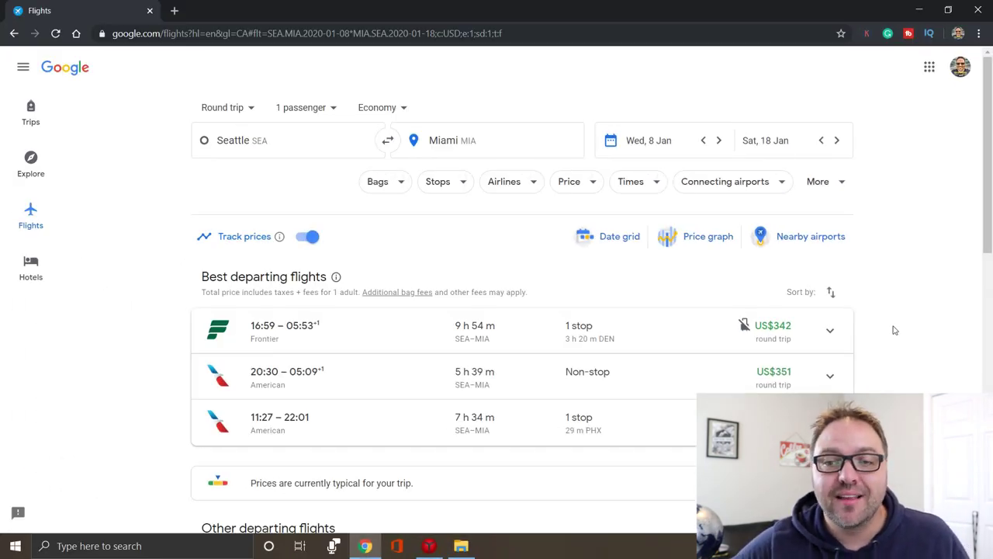
scroll(919, 311, down, 1)
scroll(919, 311, up, 1)
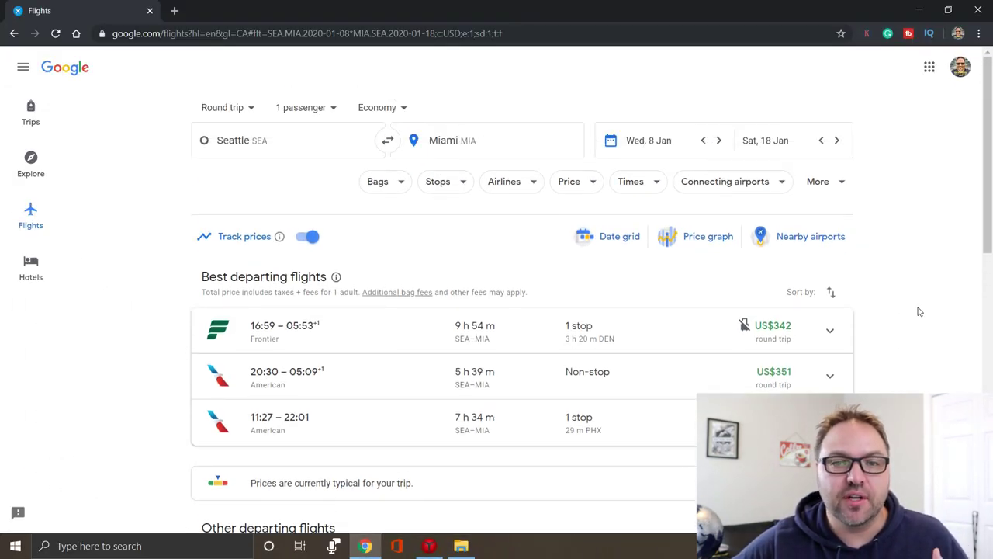